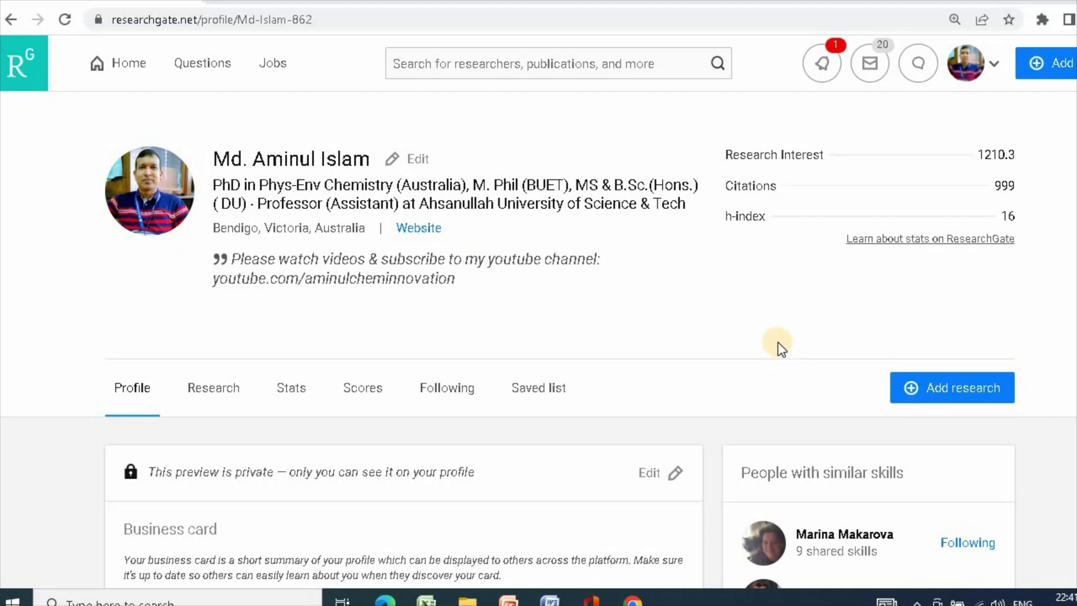
Step: Scroll the profile past Business card and About me to the empty Research Spotlight card
{"action": "scroll", "coordinate": [778, 342], "scroll_direction": "down", "scroll_amount": 1}
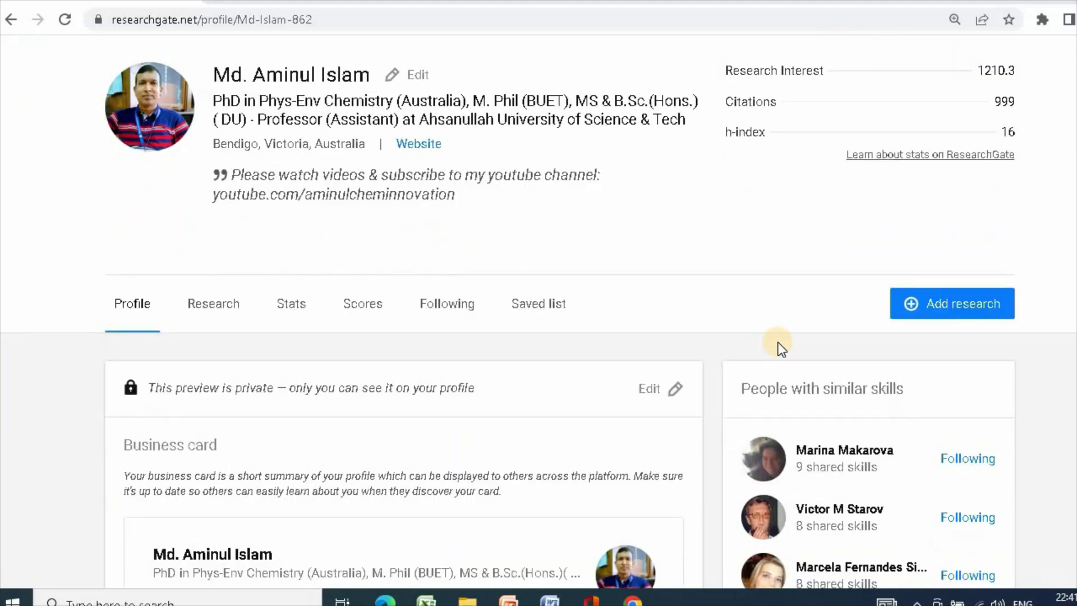
{"action": "scroll", "coordinate": [779, 343], "scroll_direction": "up", "scroll_amount": 1}
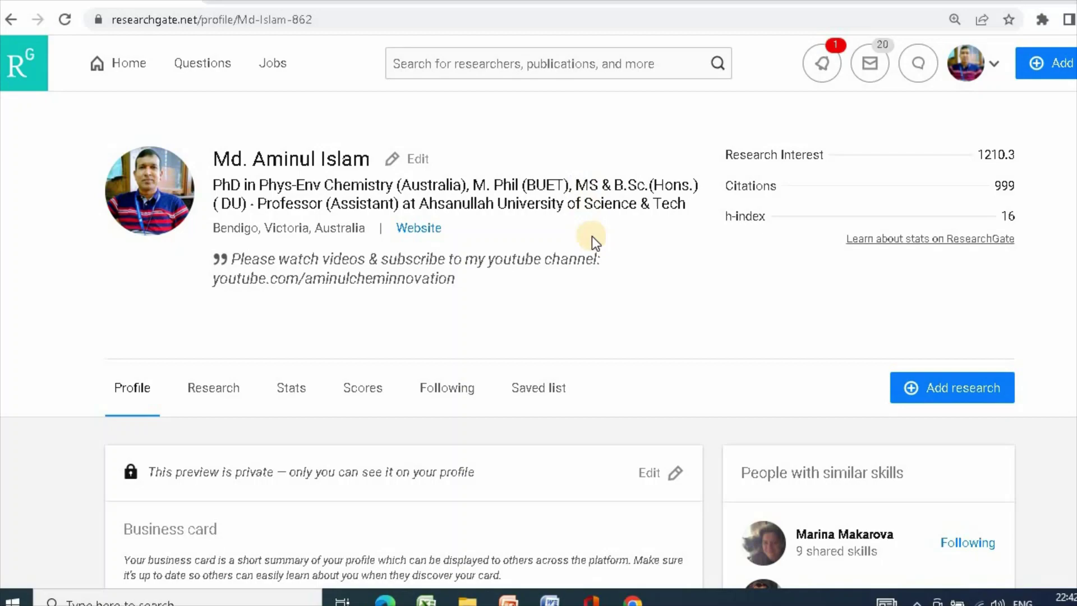
{"action": "scroll", "coordinate": [591, 237], "scroll_direction": "down", "scroll_amount": 9}
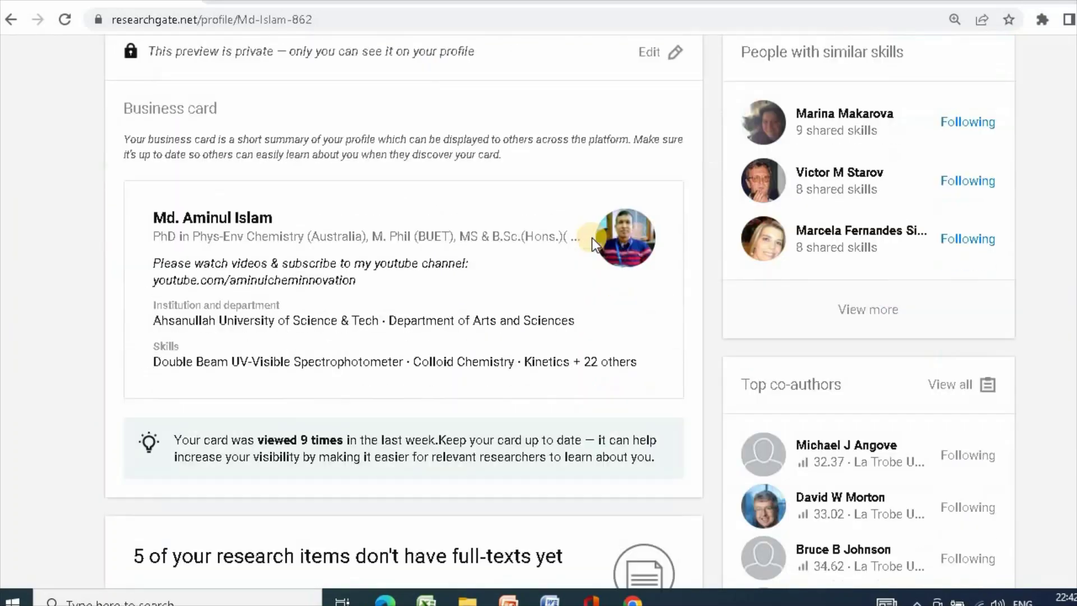
{"action": "scroll", "coordinate": [591, 238], "scroll_direction": "down", "scroll_amount": 9}
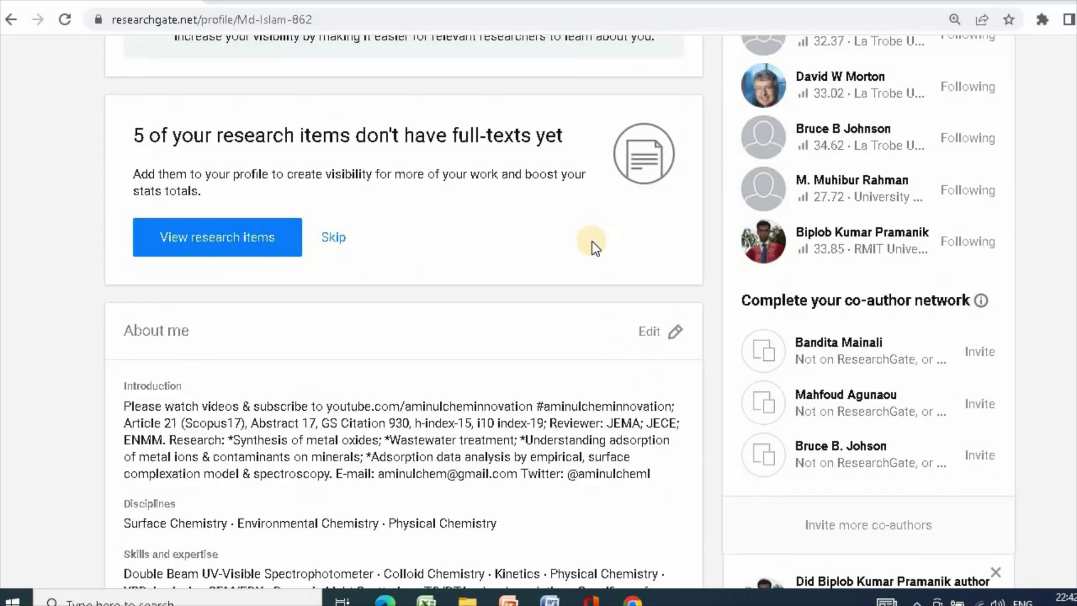
{"action": "scroll", "coordinate": [591, 241], "scroll_direction": "down", "scroll_amount": 9}
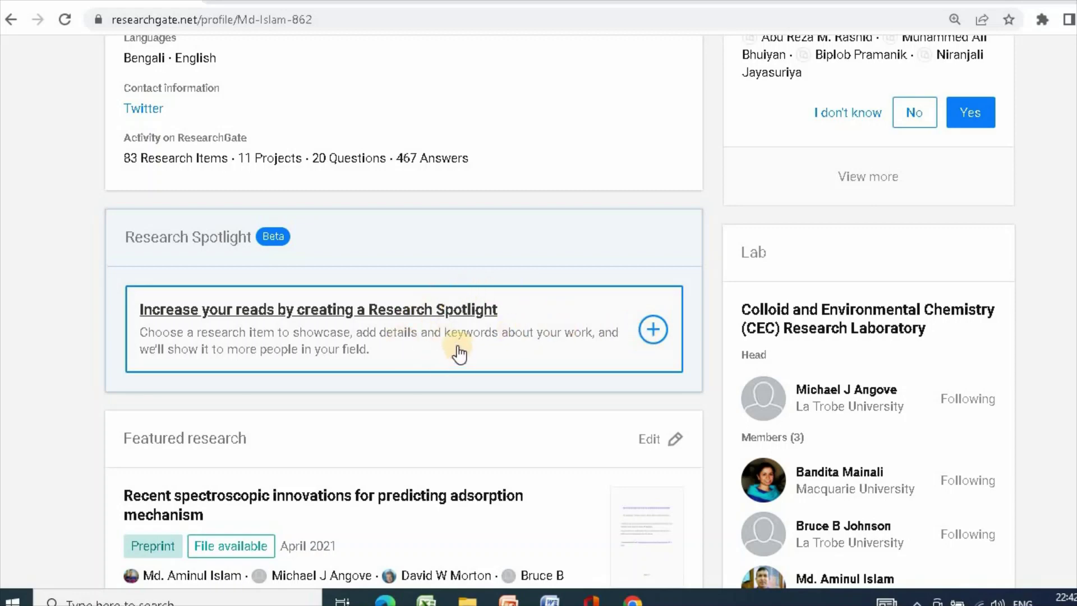
Step: Start a new Research Spotlight and scroll the item list to the Naked-eye lead(II) article
{"action": "left_click", "coordinate": [653, 336]}
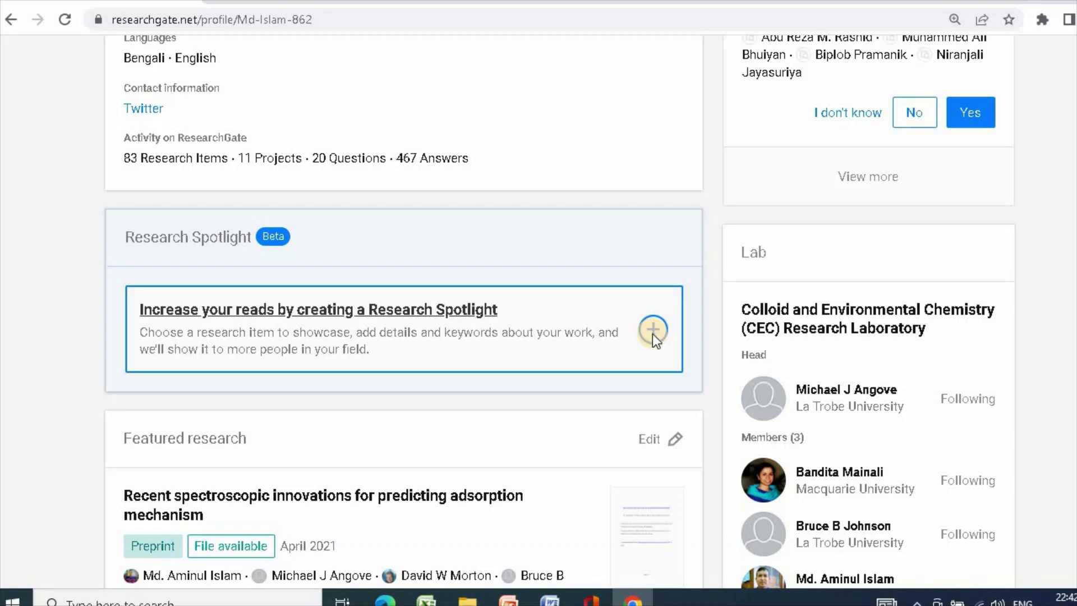
{"action": "left_click", "coordinate": [653, 333]}
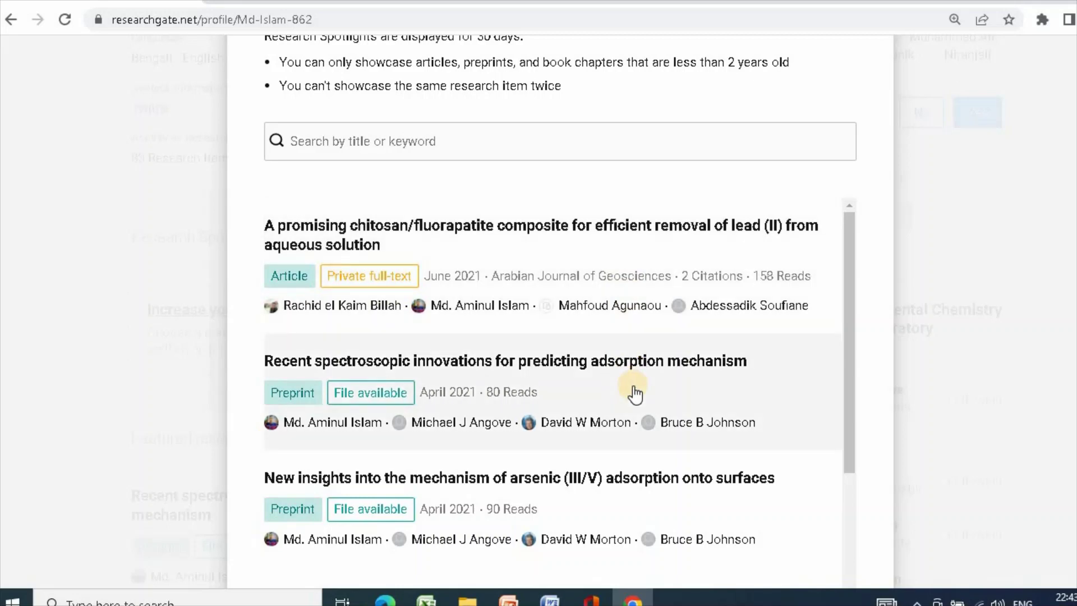
{"action": "scroll", "coordinate": [635, 394], "scroll_direction": "down", "scroll_amount": 3}
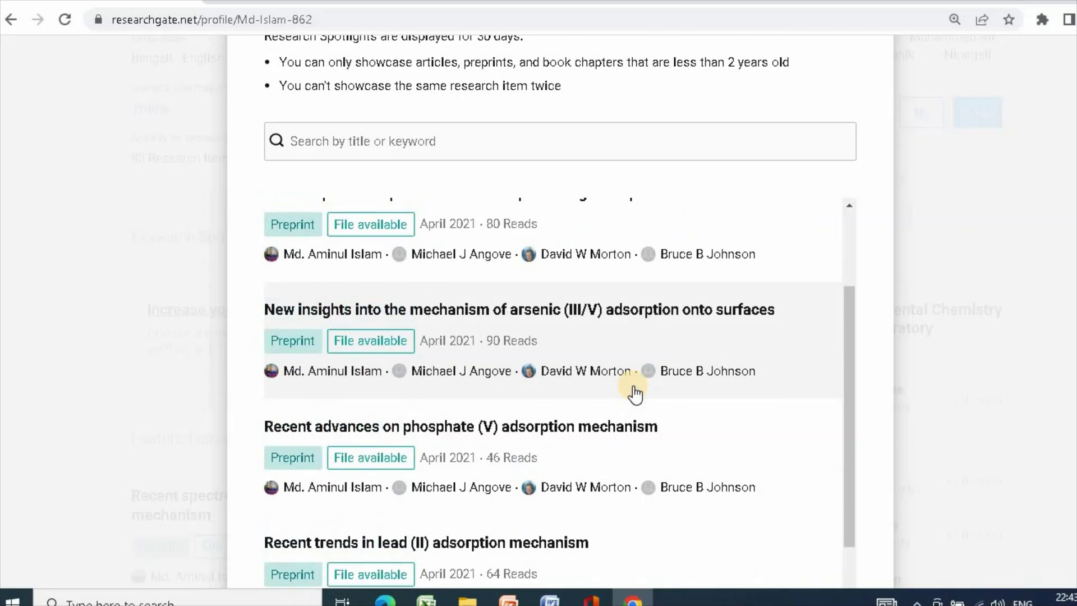
{"action": "scroll", "coordinate": [634, 395], "scroll_direction": "down", "scroll_amount": 2}
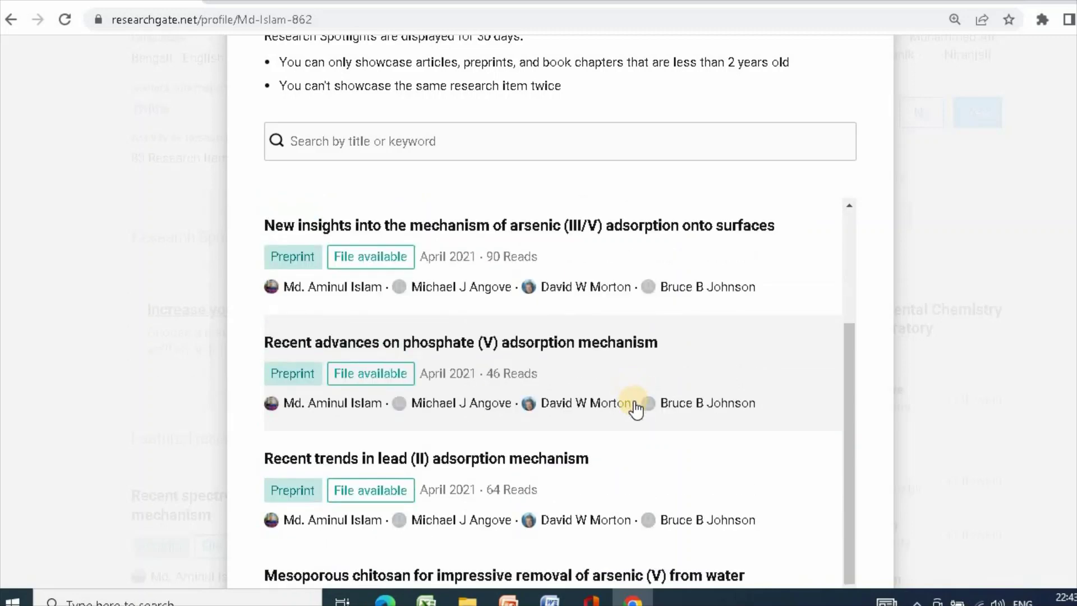
{"action": "scroll", "coordinate": [634, 401], "scroll_direction": "down", "scroll_amount": 3}
{"action": "scroll", "coordinate": [635, 409], "scroll_direction": "down", "scroll_amount": 3}
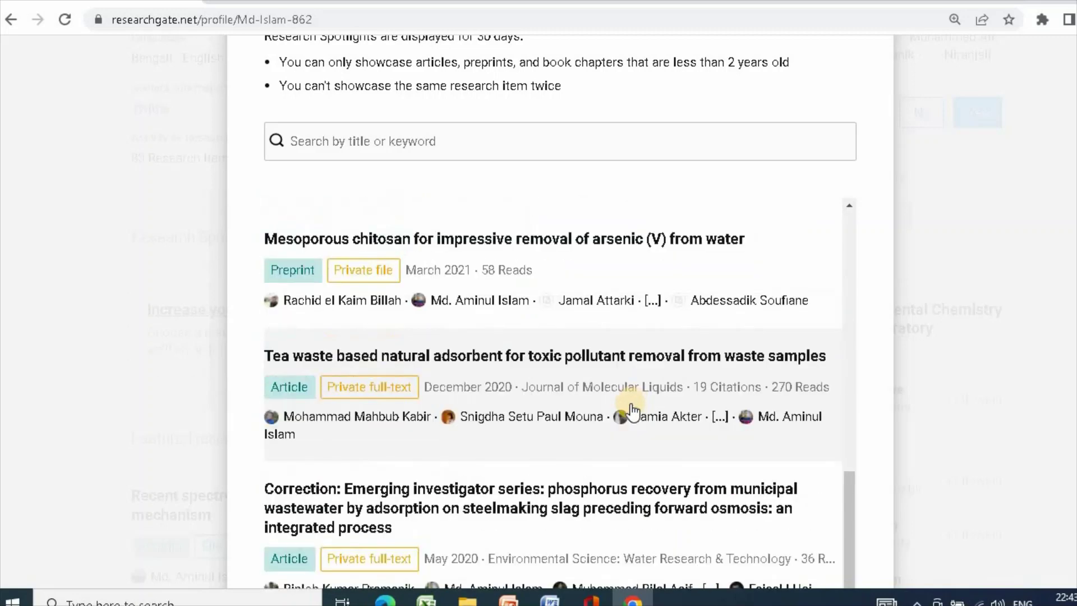
{"action": "scroll", "coordinate": [632, 412], "scroll_direction": "down", "scroll_amount": 5}
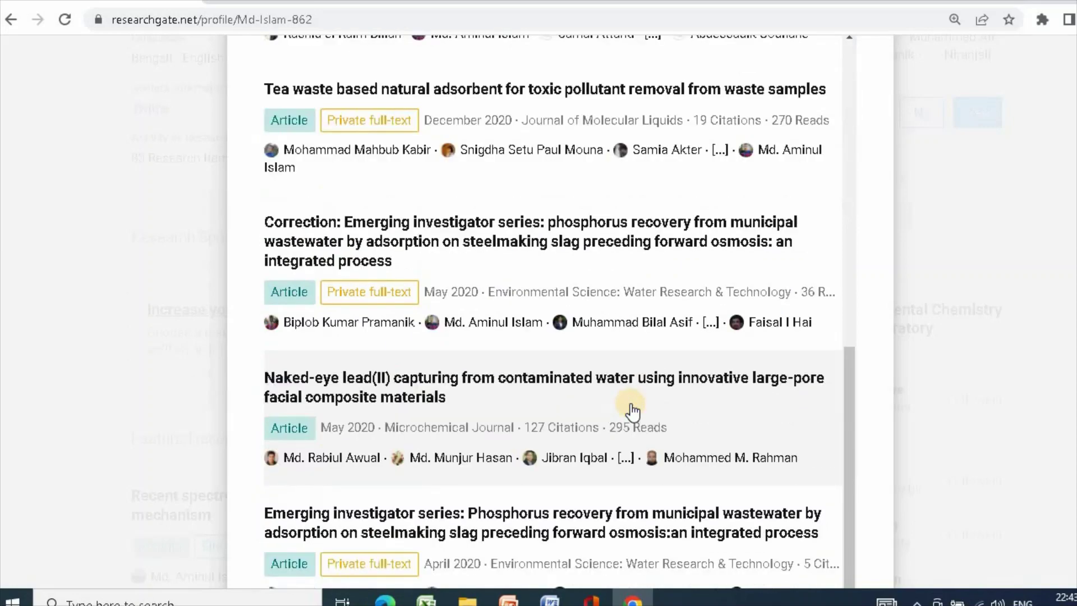
{"action": "scroll", "coordinate": [632, 412], "scroll_direction": "down", "scroll_amount": 2}
{"action": "scroll", "coordinate": [633, 412], "scroll_direction": "up", "scroll_amount": 12}
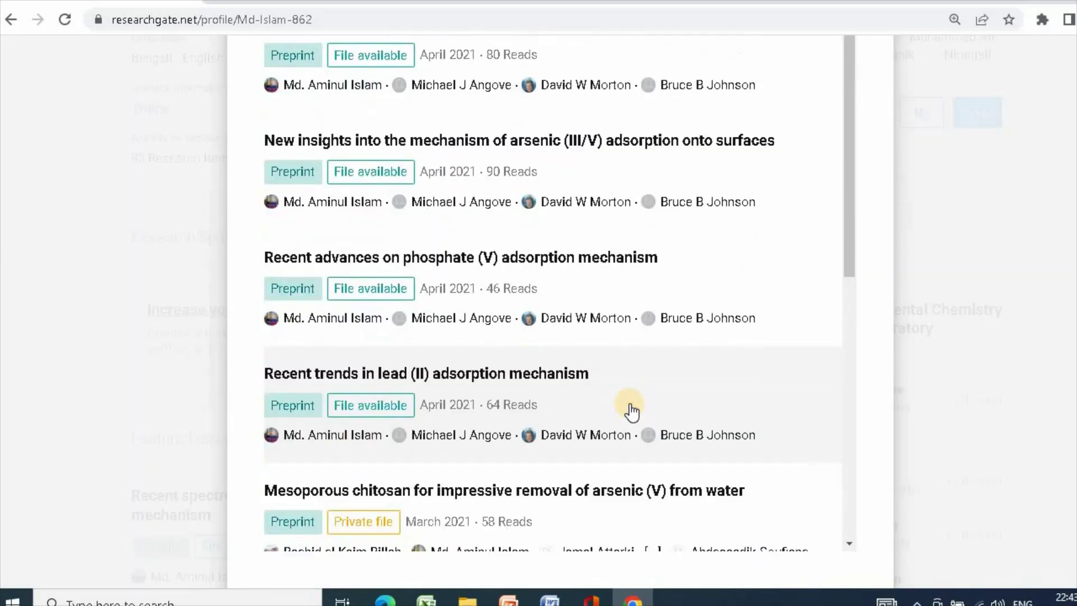
{"action": "scroll", "coordinate": [632, 329], "scroll_direction": "up", "scroll_amount": 3}
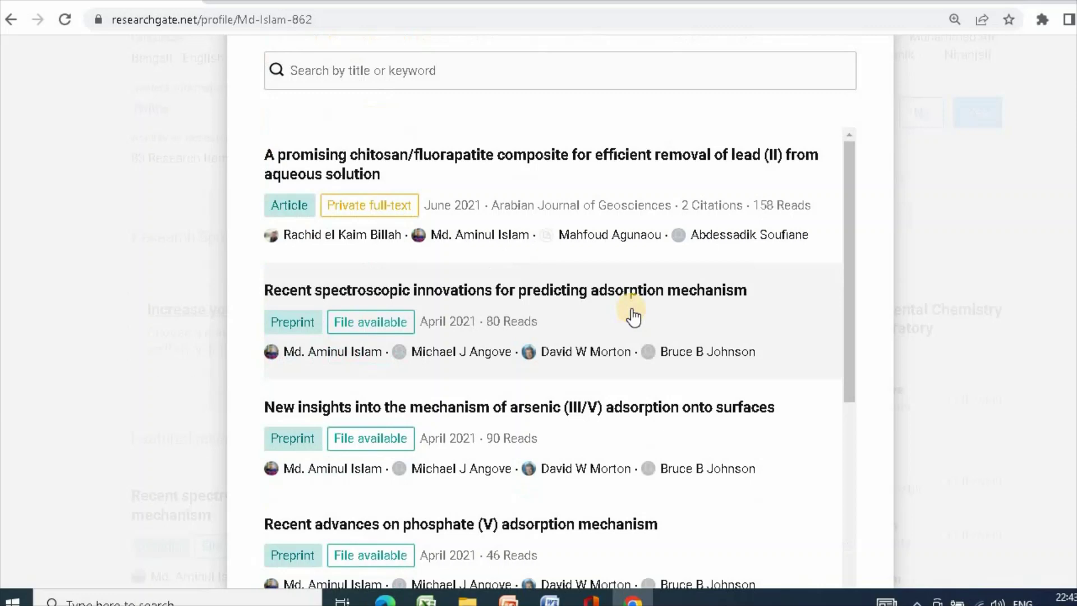
{"action": "scroll", "coordinate": [620, 358], "scroll_direction": "down", "scroll_amount": 15}
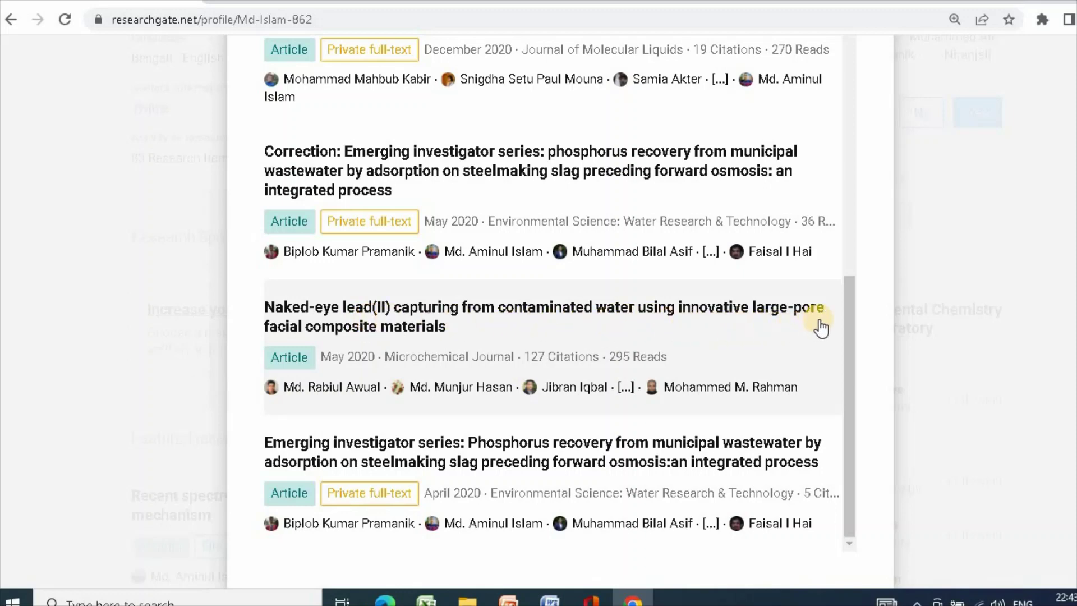
Step: Select the Naked-eye lead(II) article and add Adsorption as its first keyword
{"action": "left_click", "coordinate": [427, 332]}
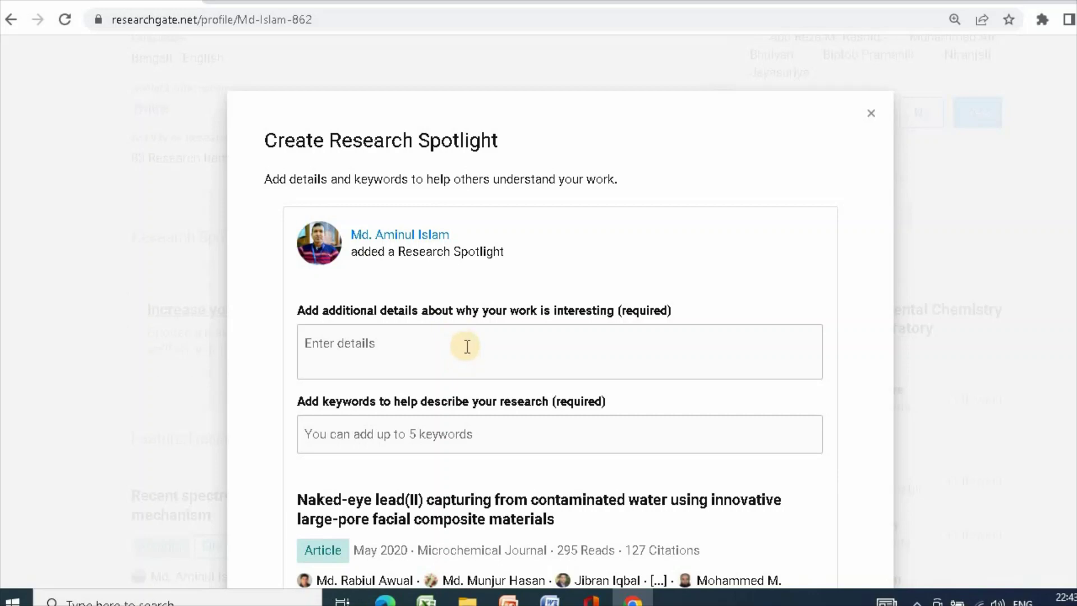
{"action": "scroll", "coordinate": [354, 415], "scroll_direction": "down", "scroll_amount": 2}
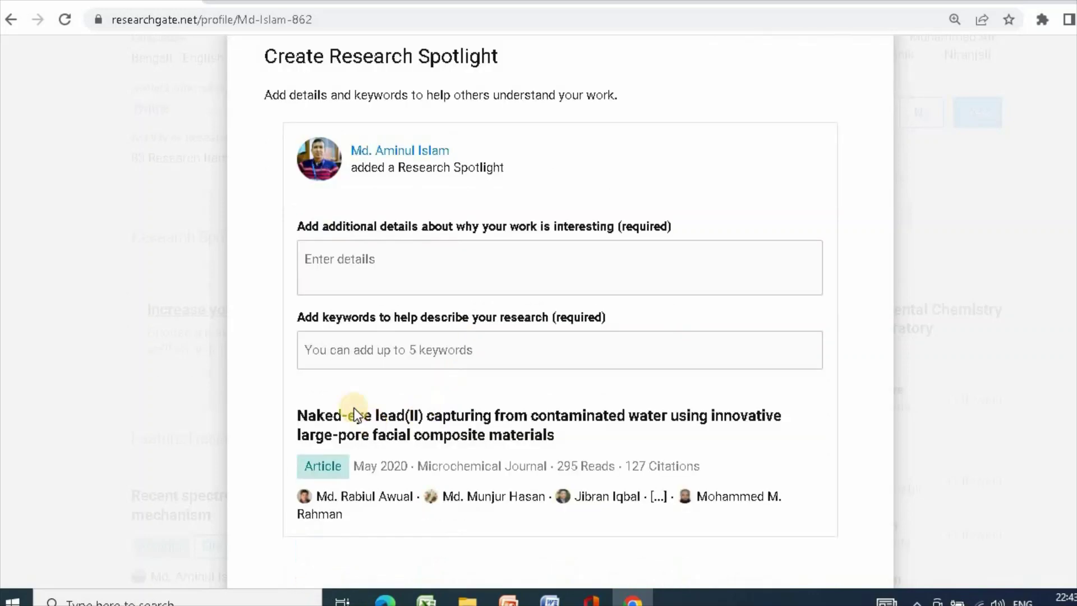
{"action": "left_click", "coordinate": [363, 348]}
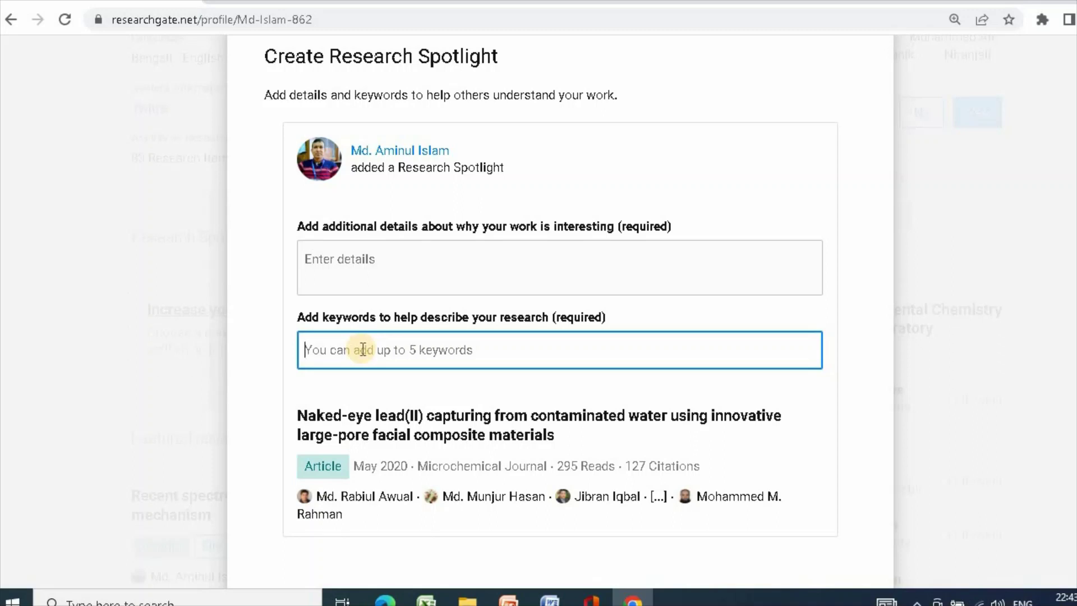
{"action": "type", "text": "Adsorption"}
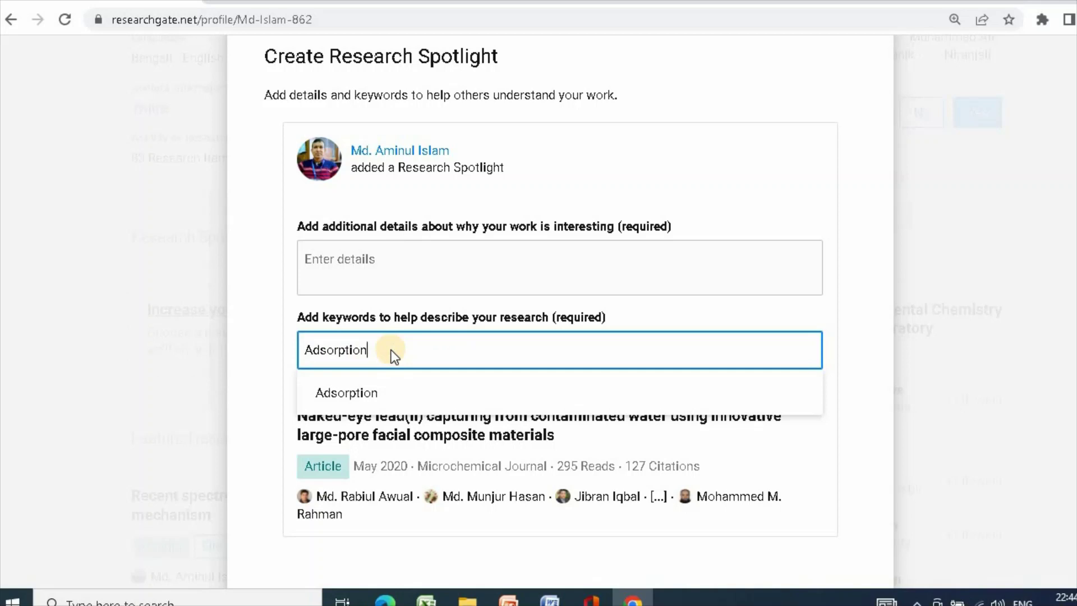
{"action": "key", "text": "Return"}
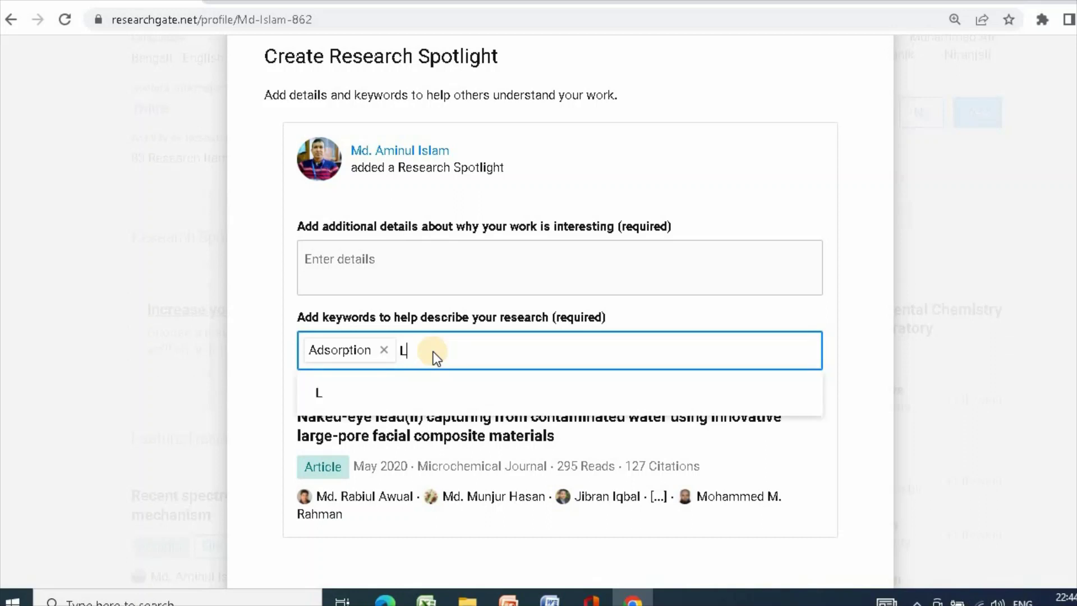
Step: Add Lead (ii) as the second spotlight keyword
{"action": "type", "text": "Lead (ii0"}
{"action": "key", "text": "BackSpace"}
{"action": "type", "text": ")"}
{"action": "key", "text": "Return"}
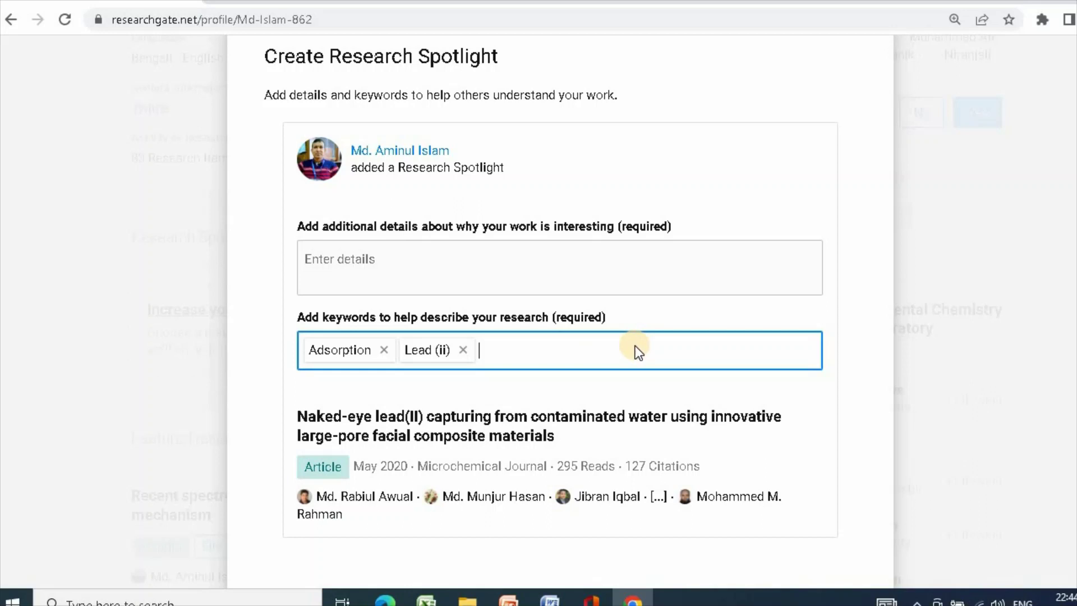
Step: Write the details 'Pead(II) removal using innovative large-pore facial composite materials'
{"action": "left_click", "coordinate": [356, 256]}
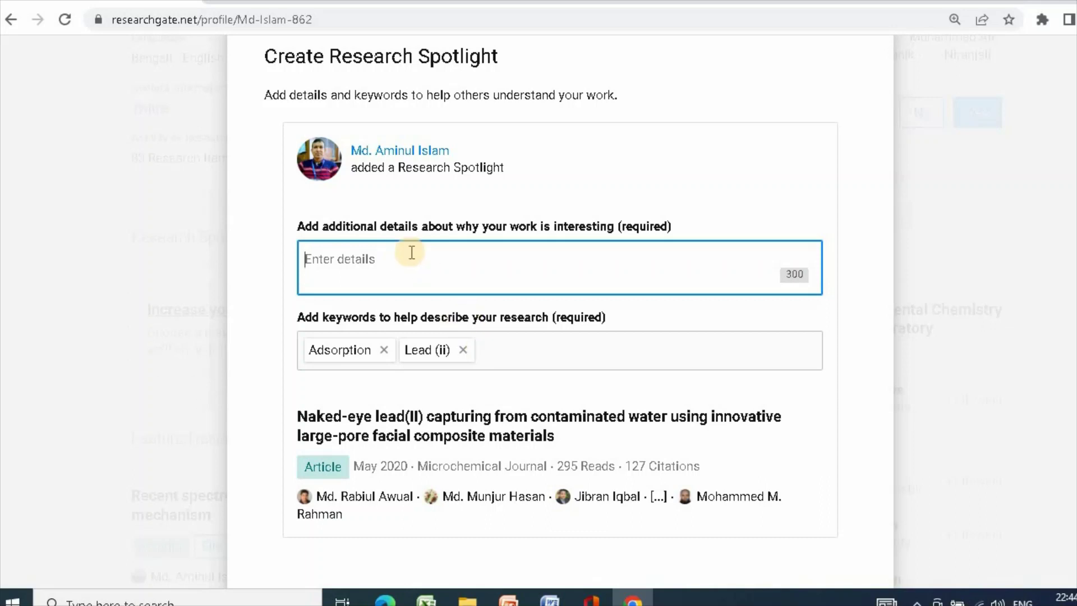
{"action": "type", "text": "Pead(II) "}
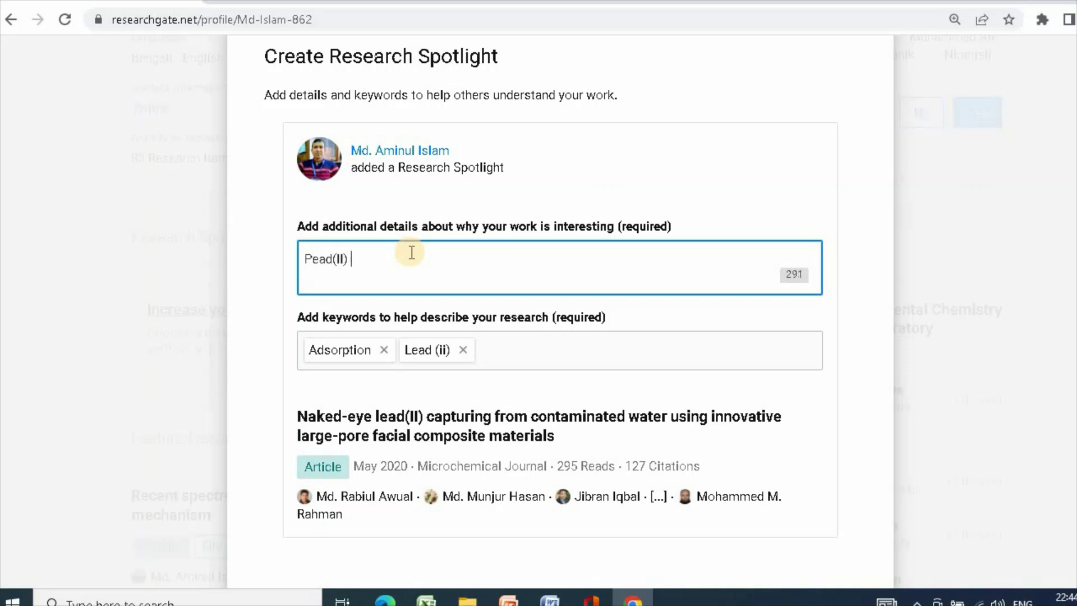
{"action": "type", "text": "removal using inno"}
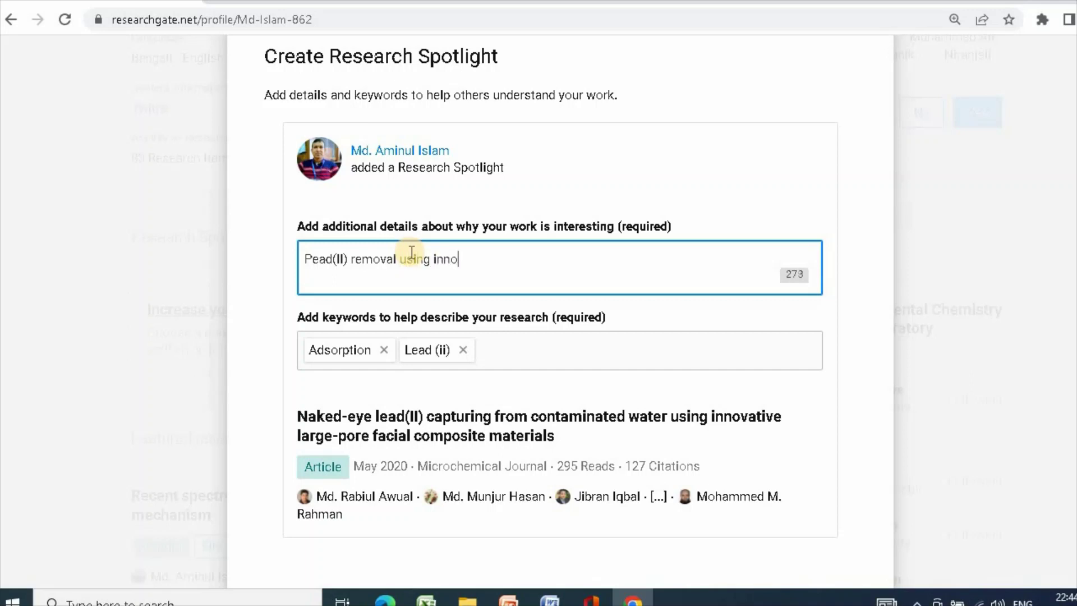
{"action": "type", "text": "vative large"}
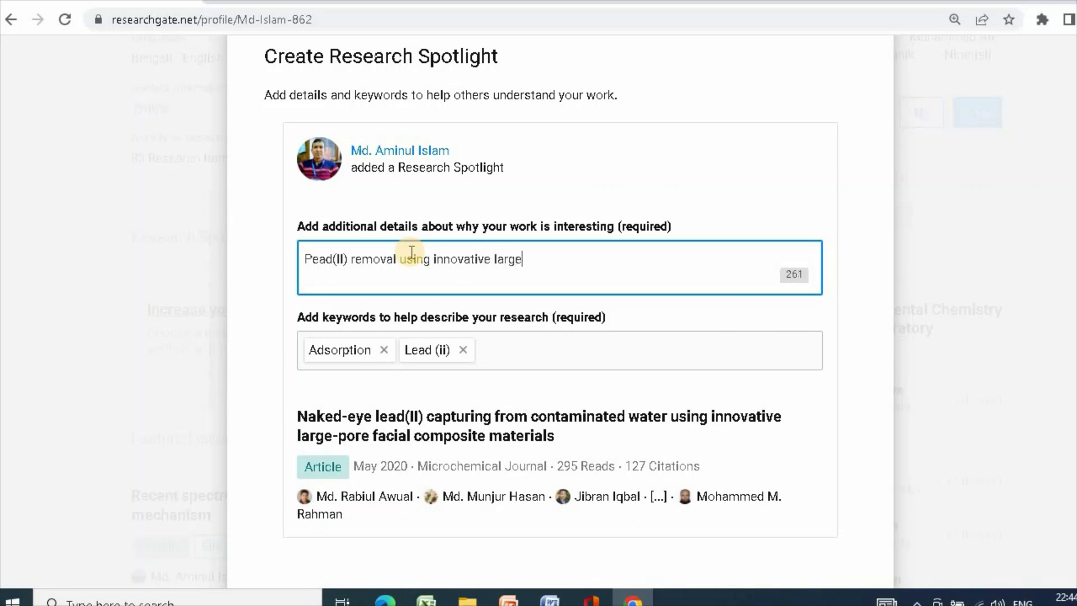
{"action": "type", "text": "-pore facial comp"}
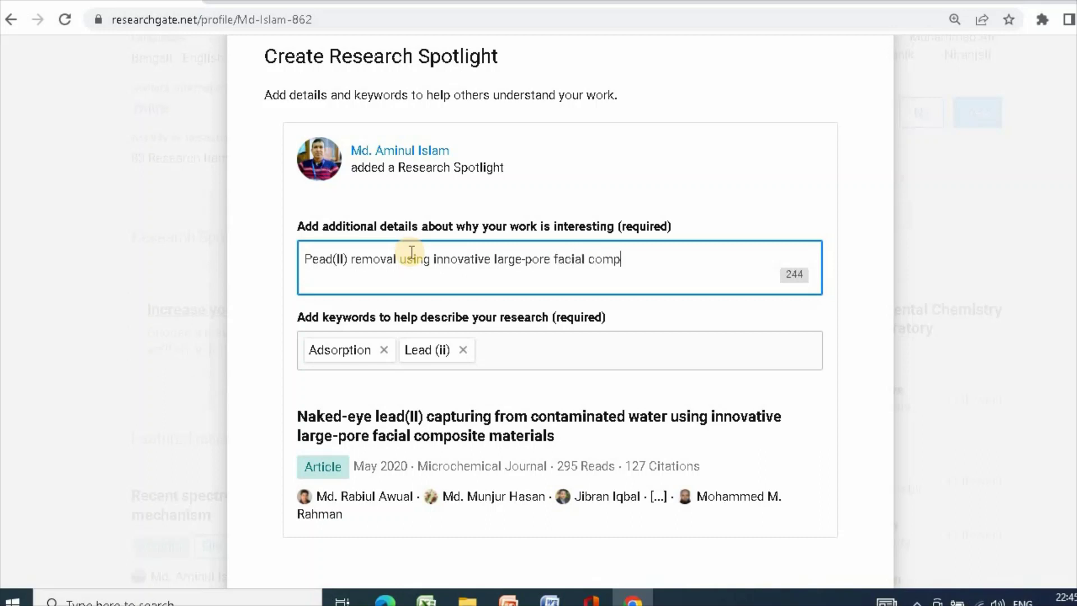
{"action": "type", "text": "osite materials"}
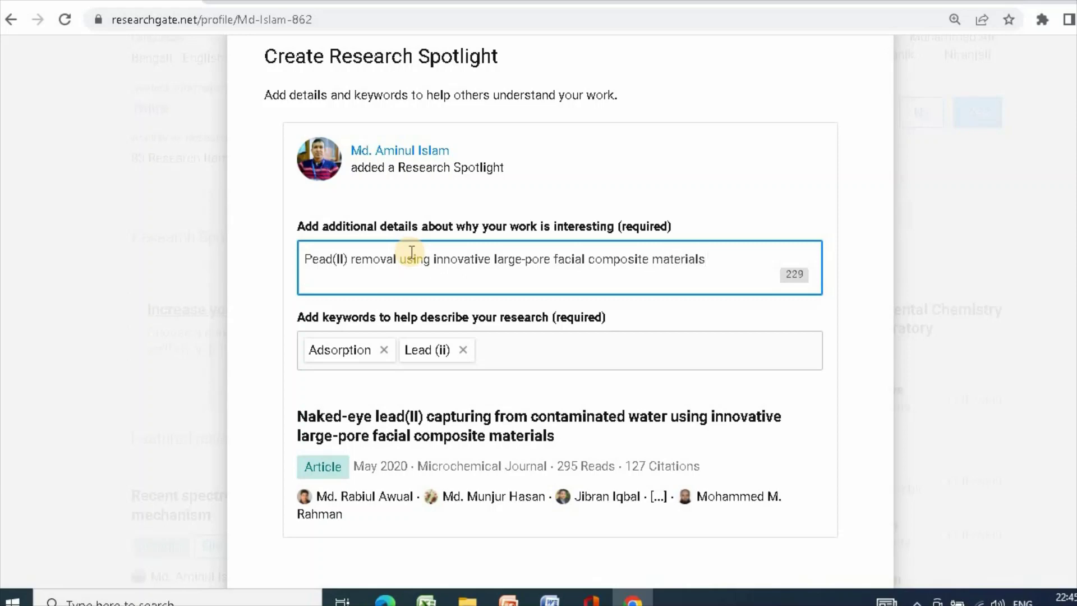
{"action": "scroll", "coordinate": [608, 309], "scroll_direction": "down", "scroll_amount": 2}
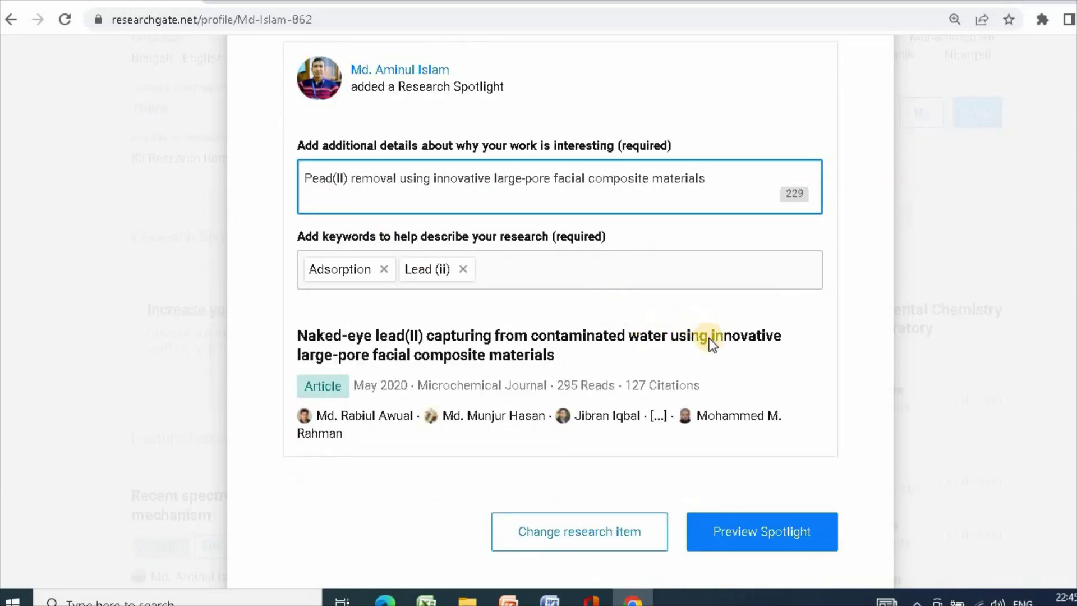
Step: Preview the spotlight, then create it to run for 30 days
{"action": "left_click", "coordinate": [757, 539]}
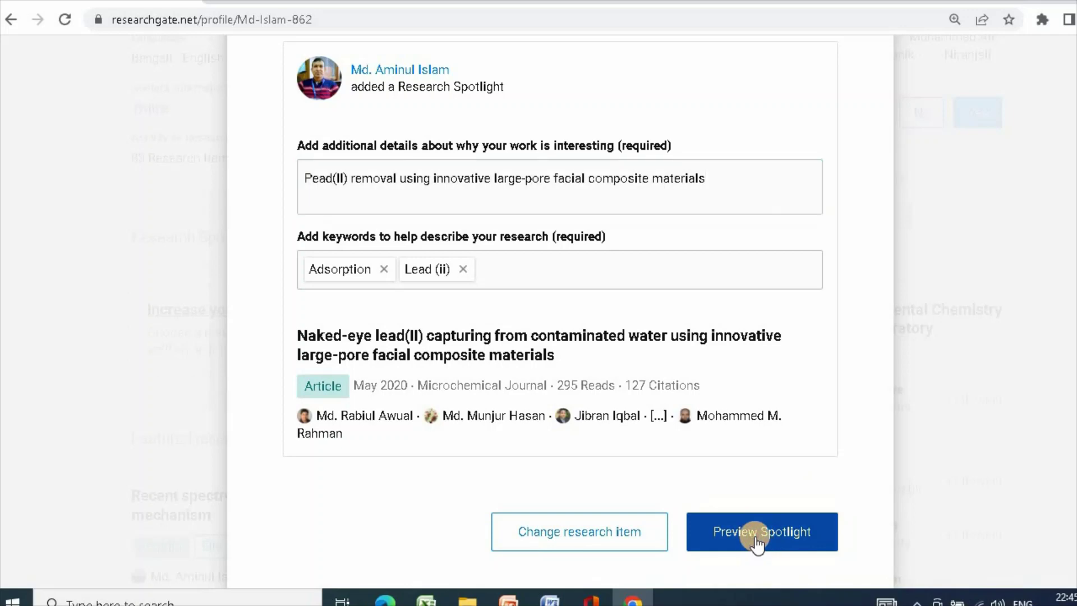
{"action": "left_click", "coordinate": [757, 540]}
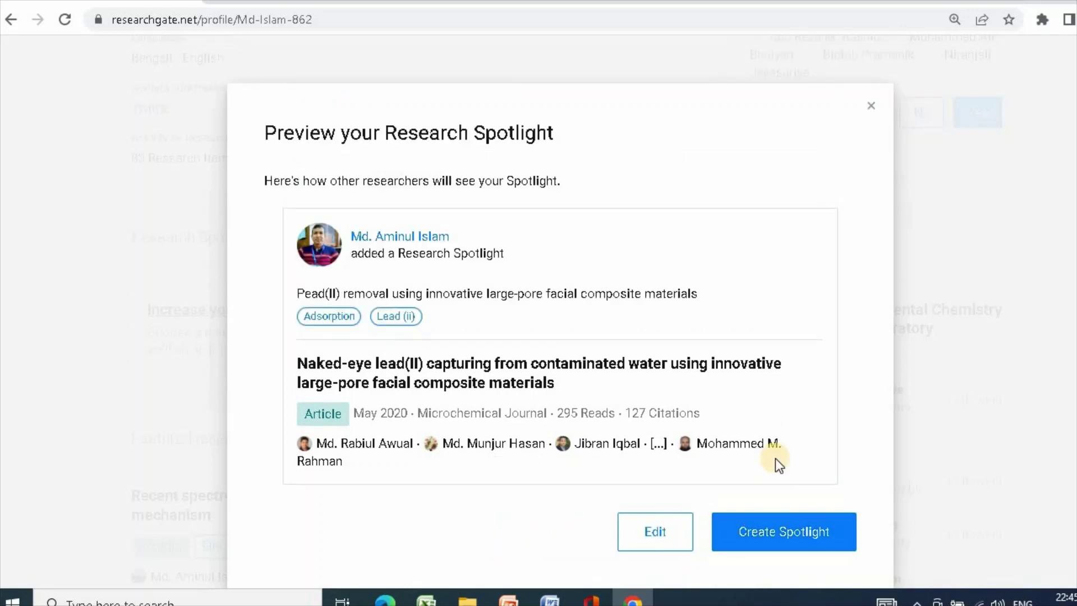
{"action": "left_click", "coordinate": [774, 540]}
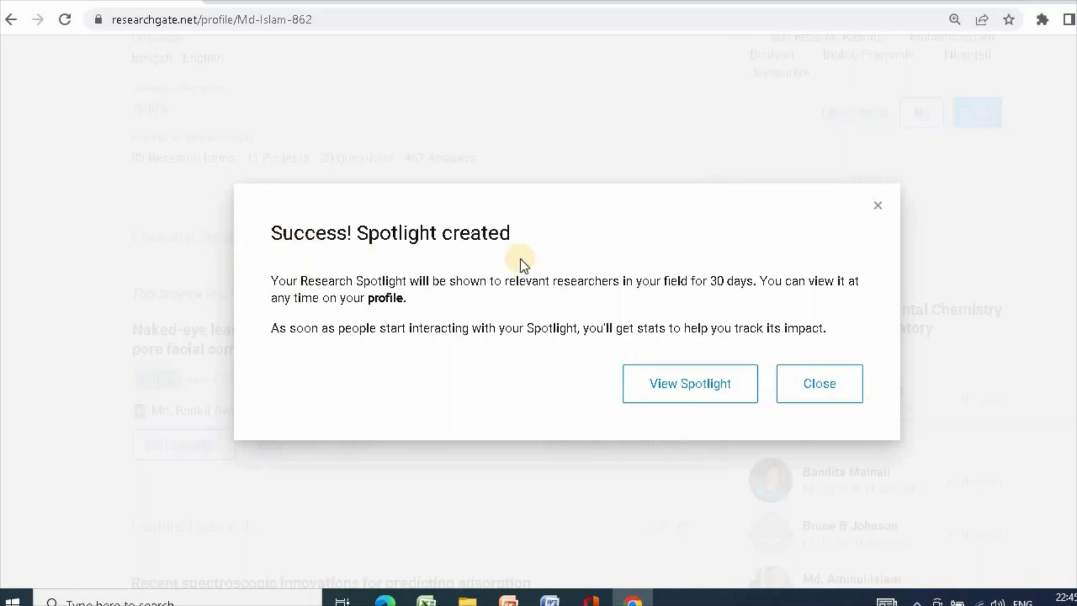
Step: View the new Naked-eye lead(II) spotlight on the profile, showing 30 days remaining
{"action": "left_click", "coordinate": [685, 388]}
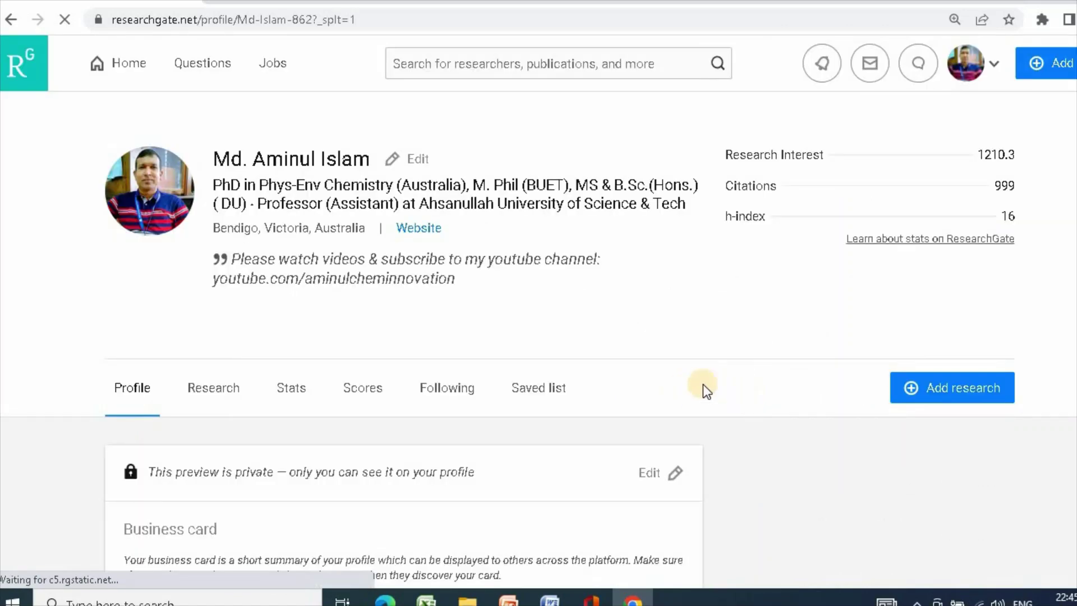
{"action": "scroll", "coordinate": [574, 381], "scroll_direction": "down", "scroll_amount": 3}
{"action": "scroll", "coordinate": [574, 382], "scroll_direction": "down", "scroll_amount": 12}
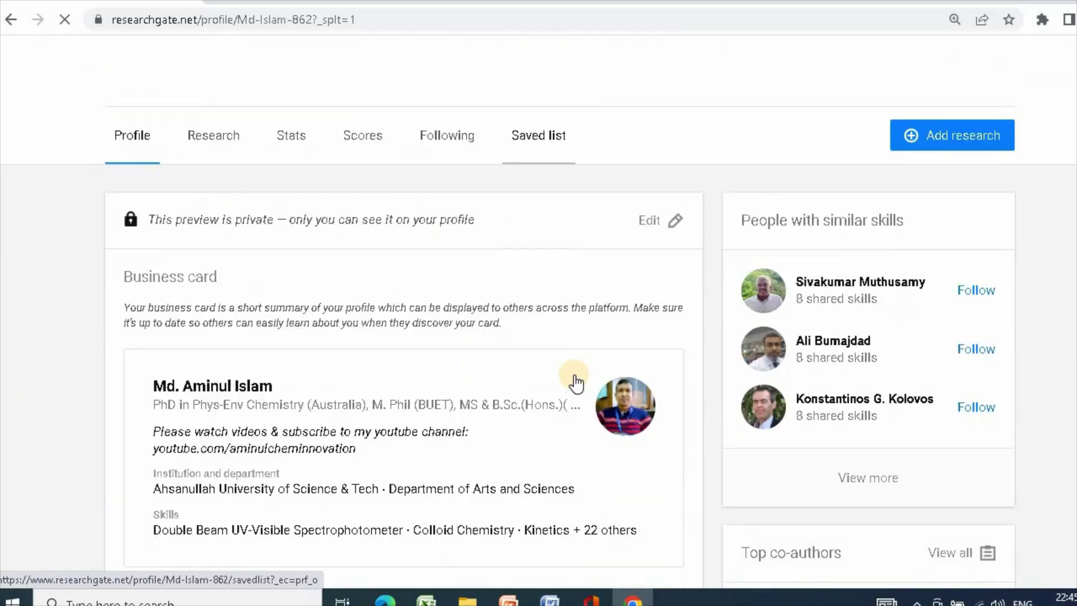
{"action": "scroll", "coordinate": [575, 381], "scroll_direction": "down", "scroll_amount": 11}
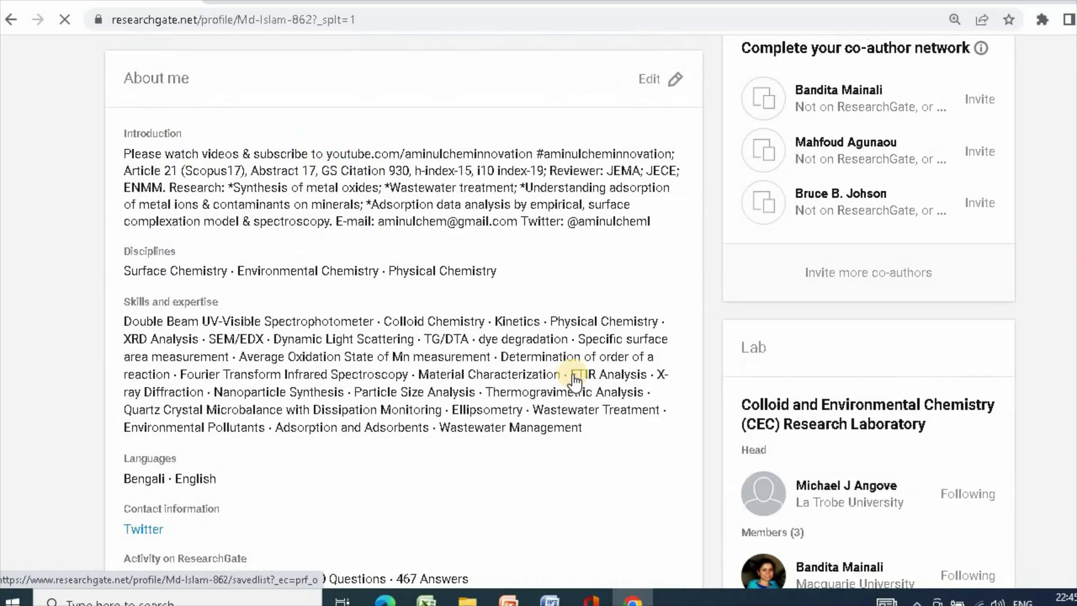
{"action": "scroll", "coordinate": [575, 370], "scroll_direction": "down", "scroll_amount": 3}
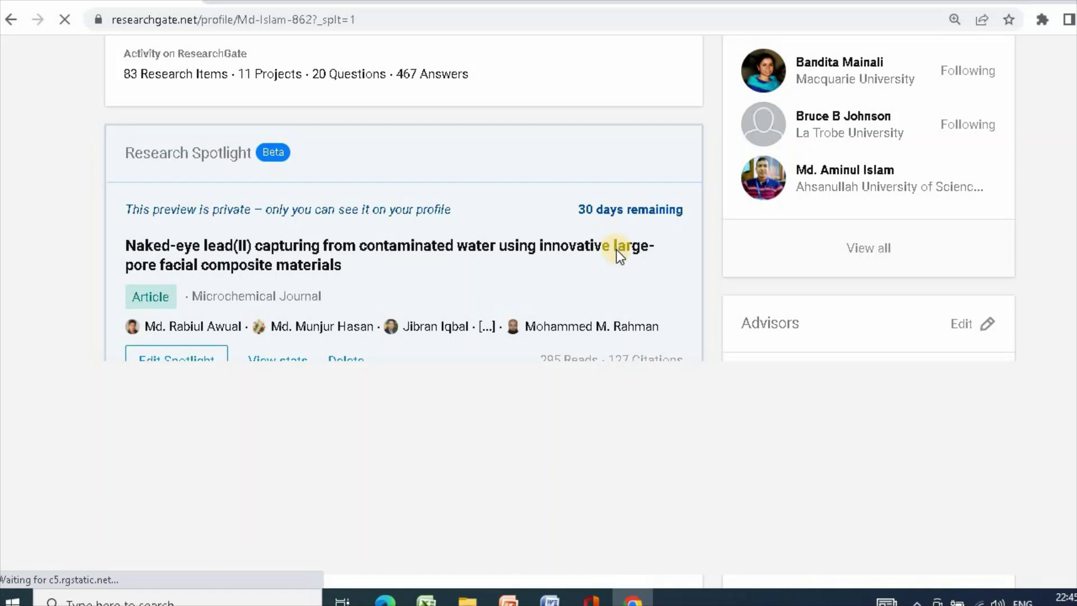
{"action": "scroll", "coordinate": [613, 312], "scroll_direction": "up", "scroll_amount": 1}
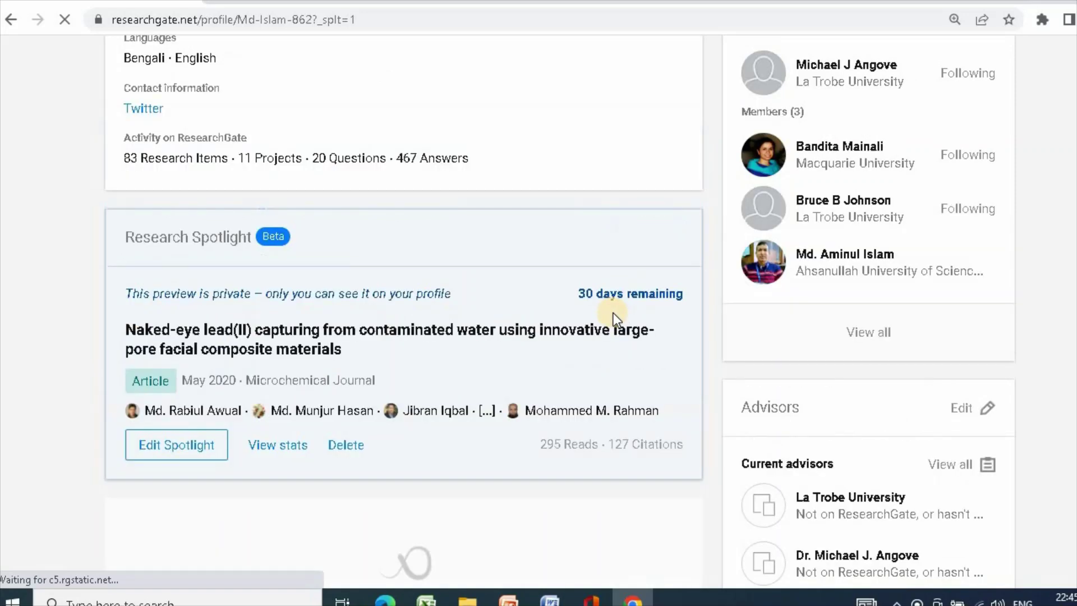